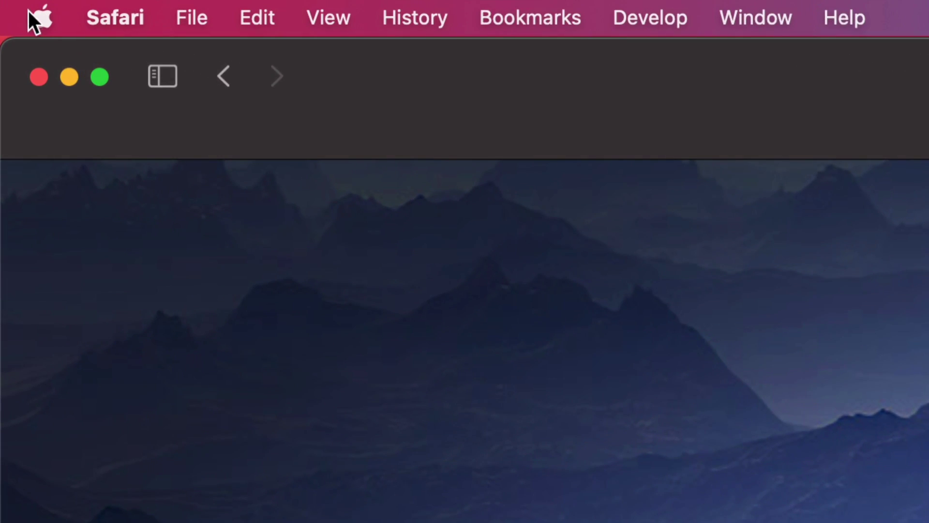
Step: Launch System Preferences from the Apple menu and nudge its window up and left
{"action": "left_click", "coordinate": [42, 19]}
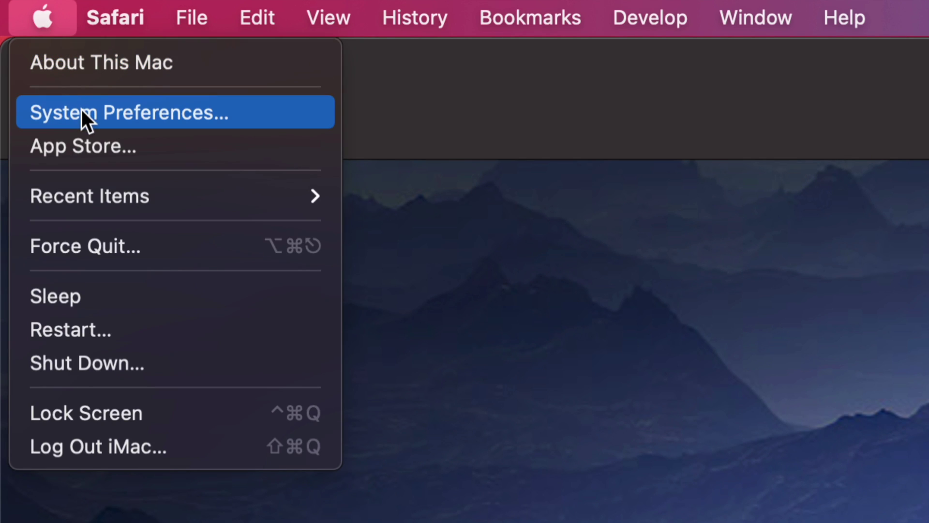
{"action": "left_click", "coordinate": [174, 115]}
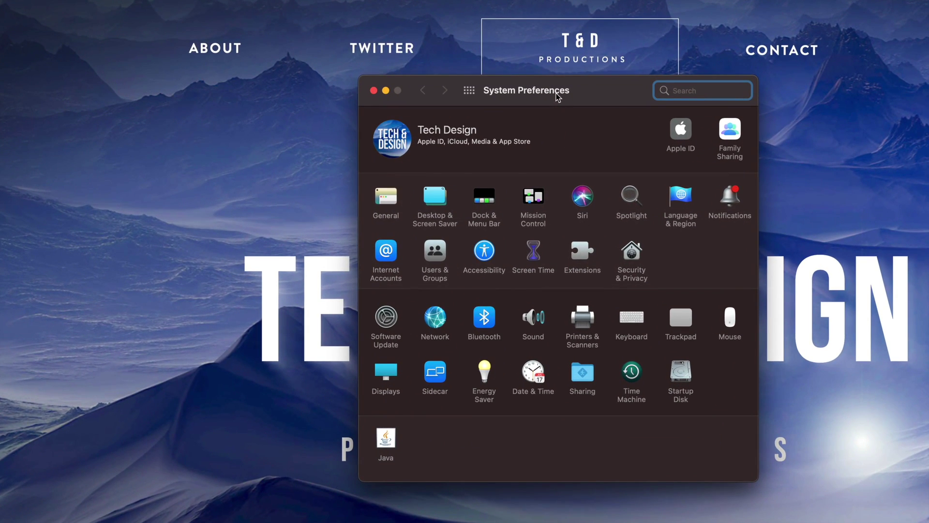
{"action": "left_click_drag", "start_coordinate": [557, 97], "coordinate": [542, 84]}
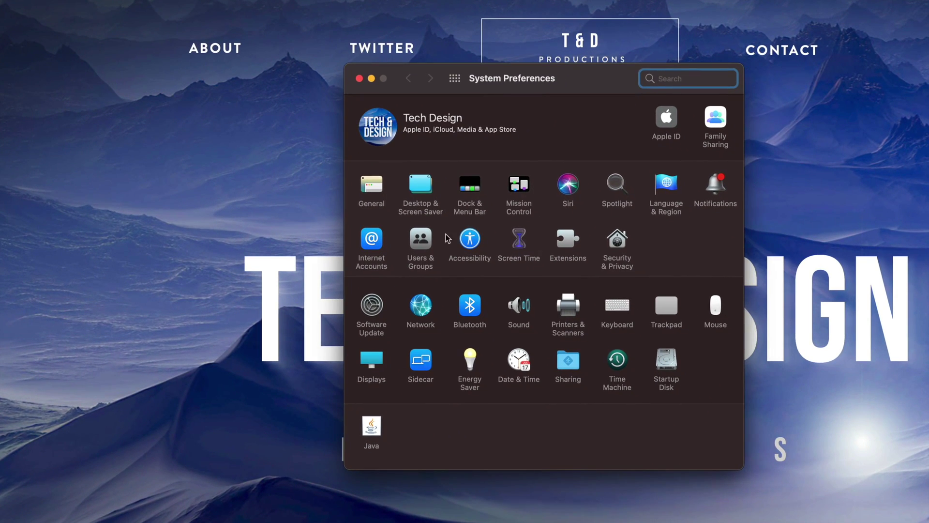
Step: Close the System Preferences window with its red close button
{"action": "left_click", "coordinate": [359, 78]}
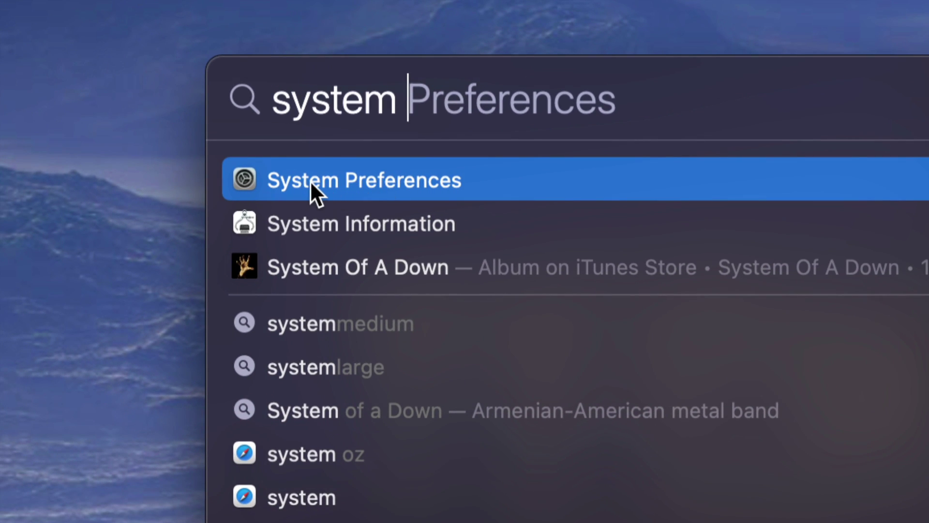
Step: Launch System Preferences from the Spotlight result and move its window further left
{"action": "left_click", "coordinate": [307, 181]}
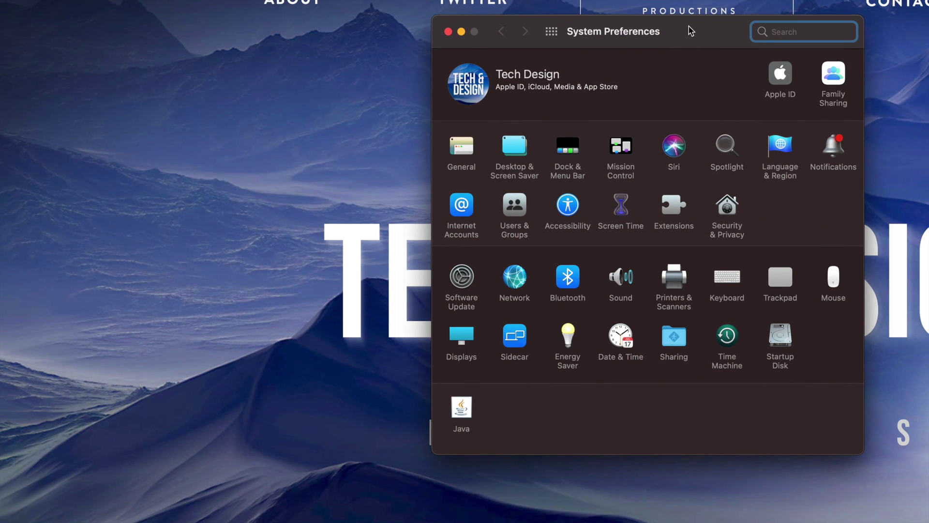
{"action": "left_click_drag", "start_coordinate": [690, 30], "coordinate": [580, 43]}
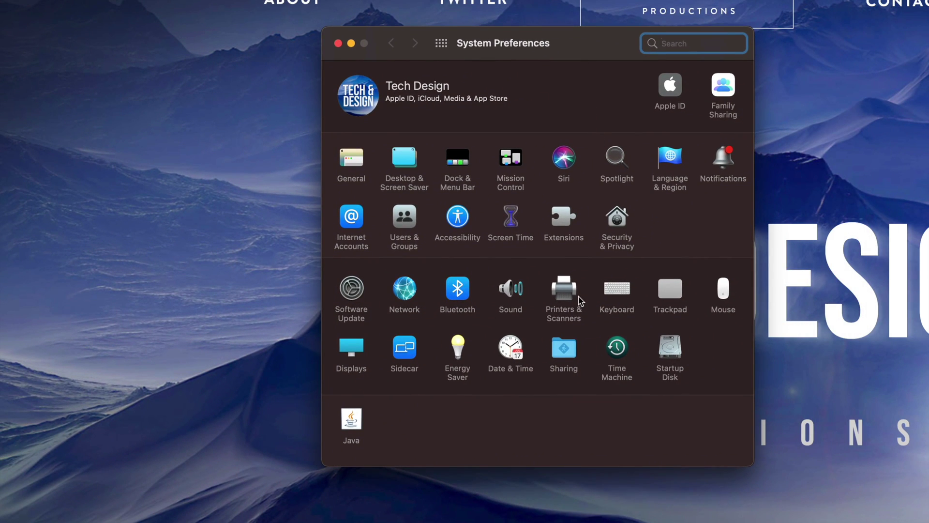